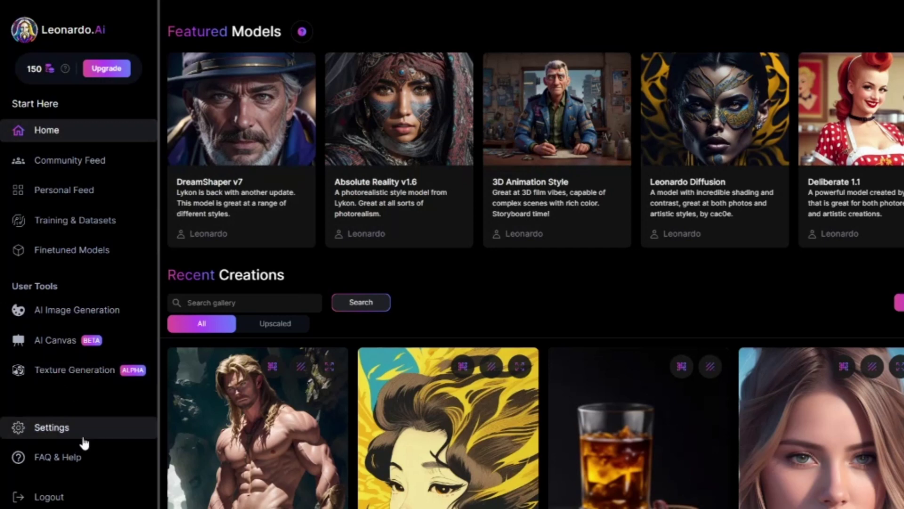
# Open the AI Image Generation tool and go through the introductory tour until it closes
pyautogui.click(85, 320)
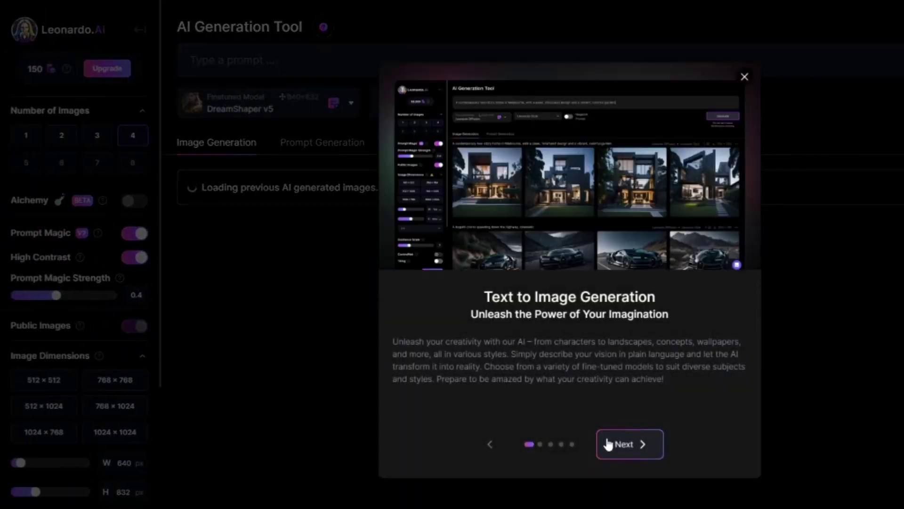
pyautogui.click(608, 444)
pyautogui.click(614, 443)
pyautogui.click(617, 444)
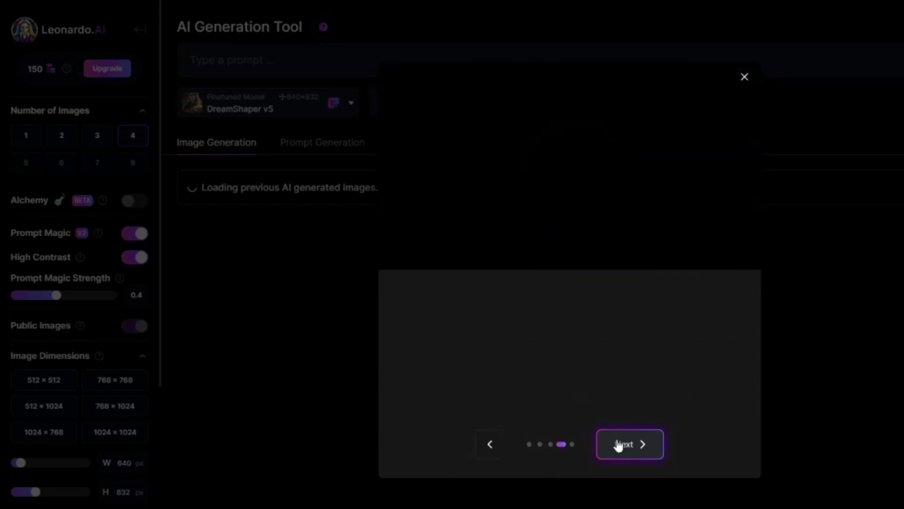
pyautogui.click(617, 443)
pyautogui.click(617, 443)
# Check the training-resolution note beside Image Dimensions, and set the image dimensions to 512 × 512
pyautogui.scroll(-5, 162, 335)
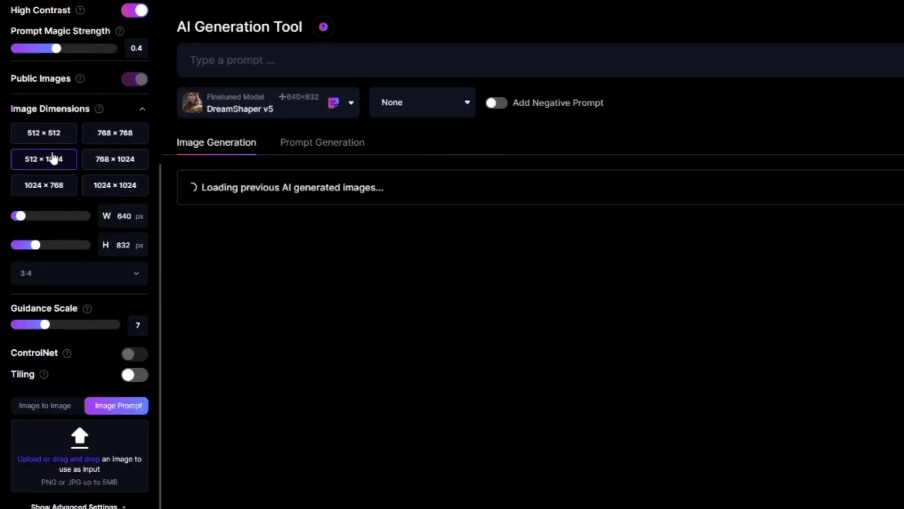
pyautogui.click(129, 140)
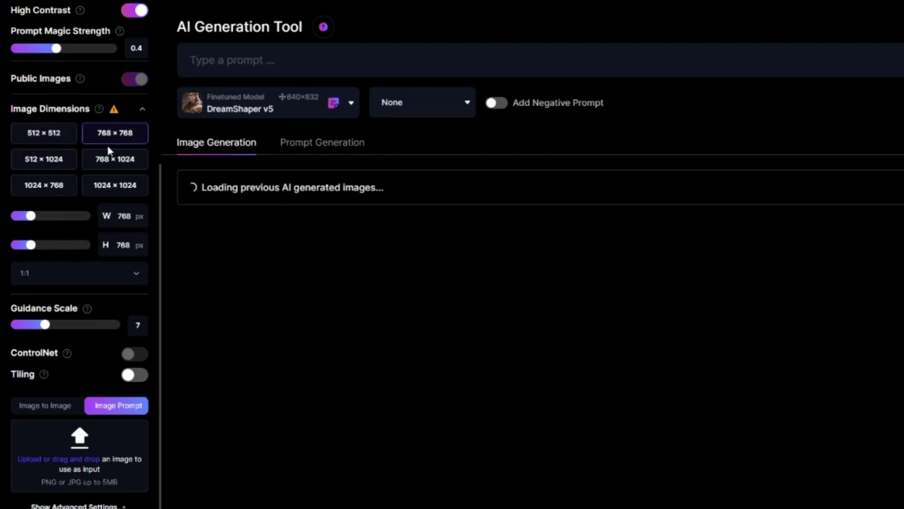
pyautogui.moveTo(116, 112)
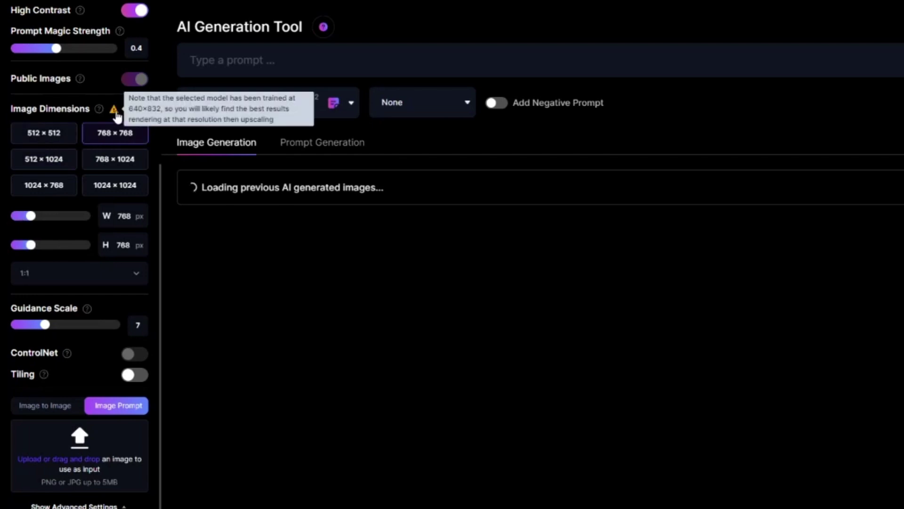
pyautogui.click(67, 133)
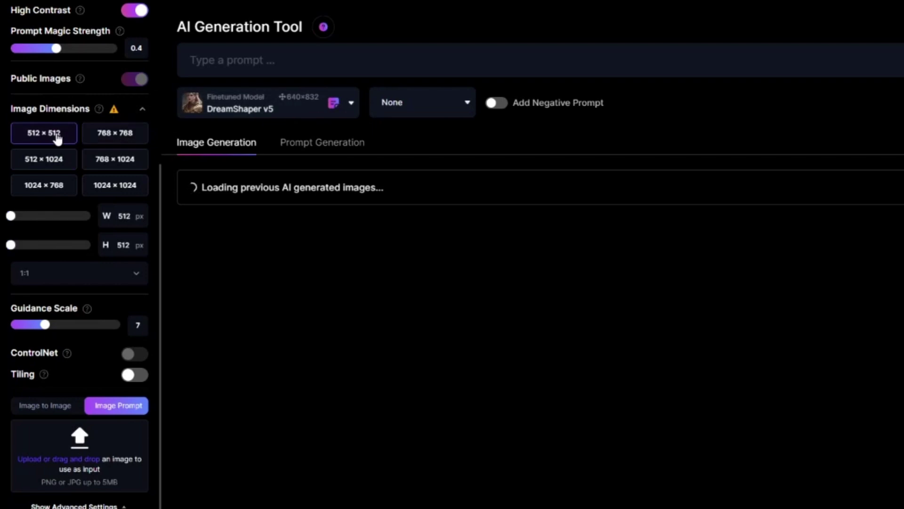
pyautogui.moveTo(160, 217); pyautogui.dragTo(157, 32)
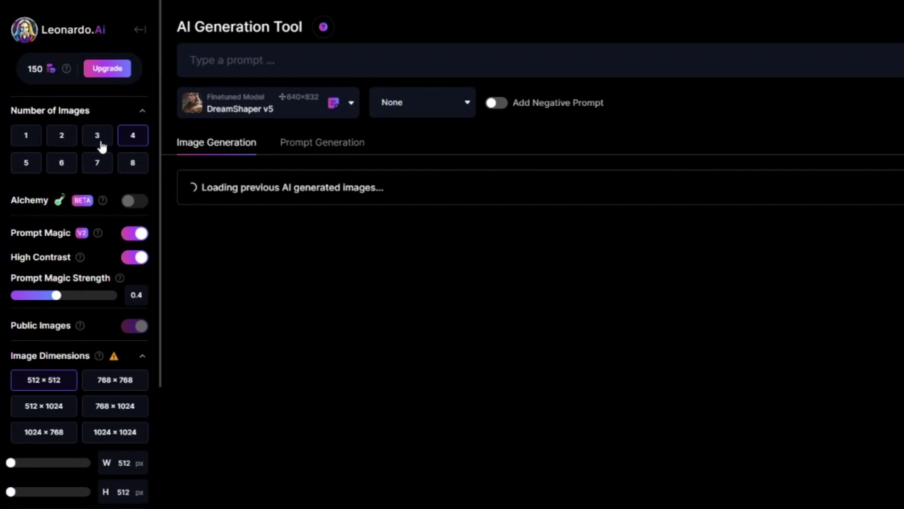
pyautogui.moveTo(159, 141); pyautogui.dragTo(159, 173)
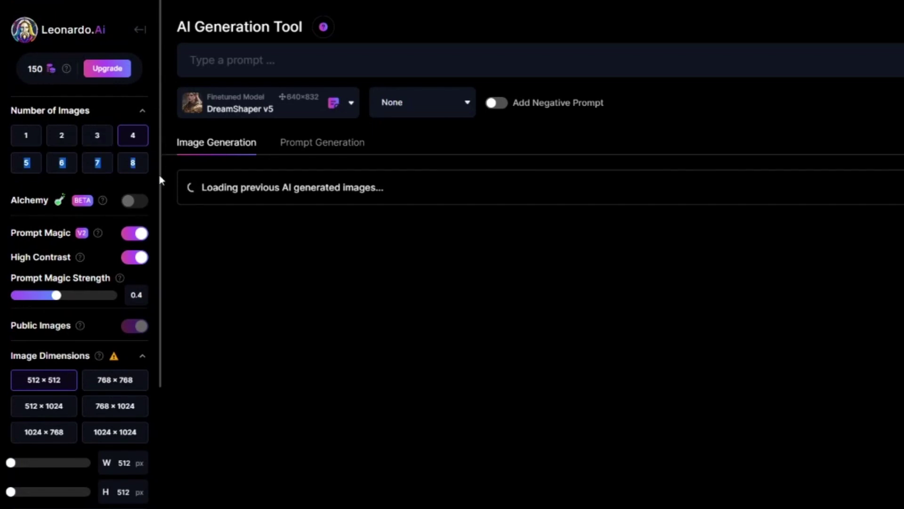
pyautogui.click(289, 147)
pyautogui.click(218, 155)
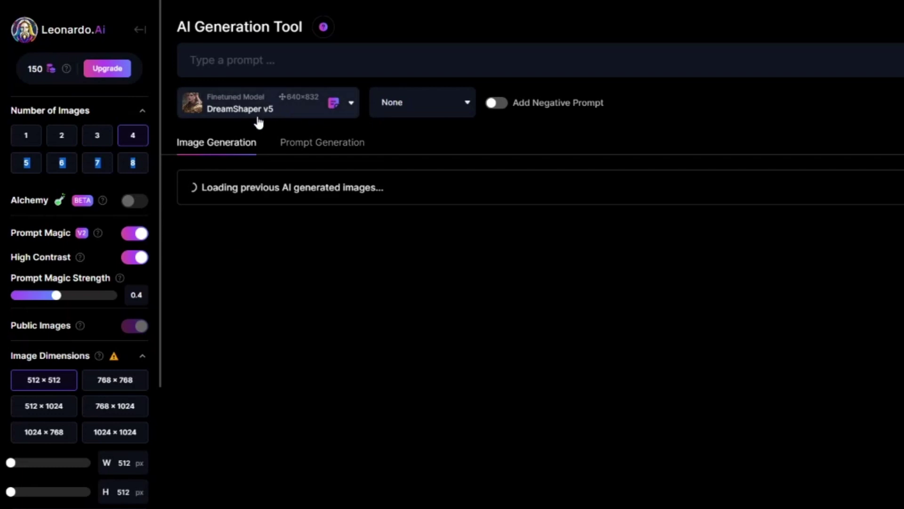
# Generate a set of images from the prompt "Montaña y un avión"
pyautogui.click(190, 60)
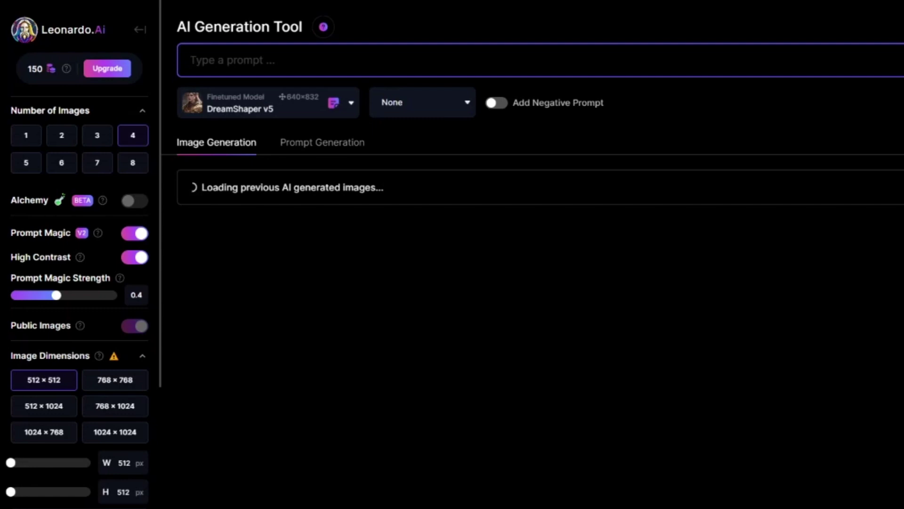
pyautogui.write('Montaña y un avión')
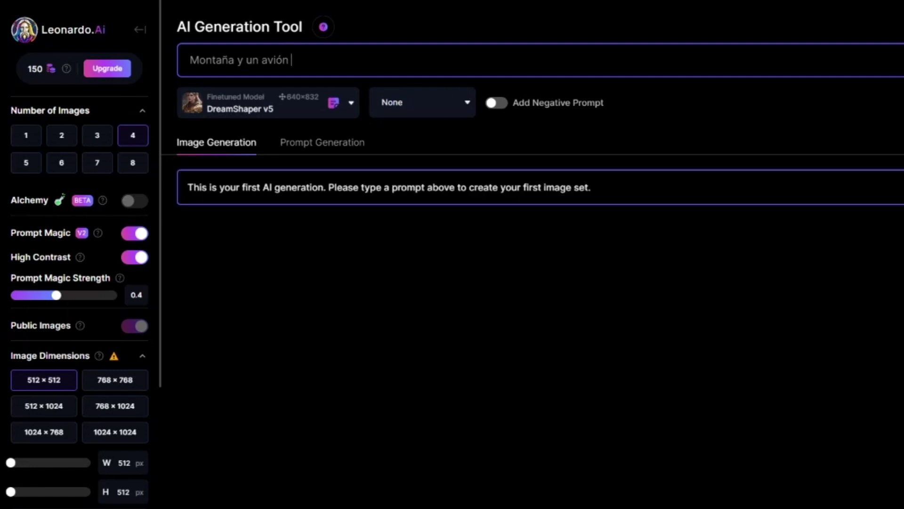
pyautogui.press('Return')
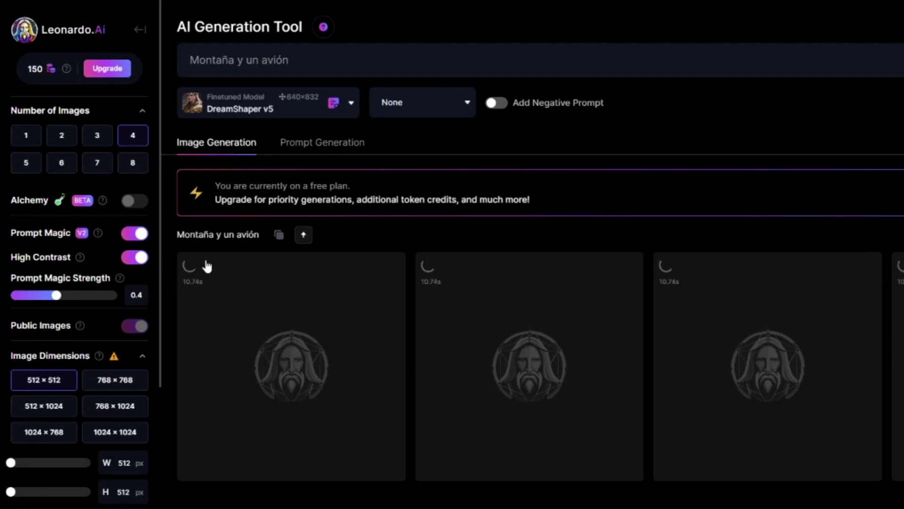
pyautogui.moveTo(158, 263); pyautogui.dragTo(157, 225)
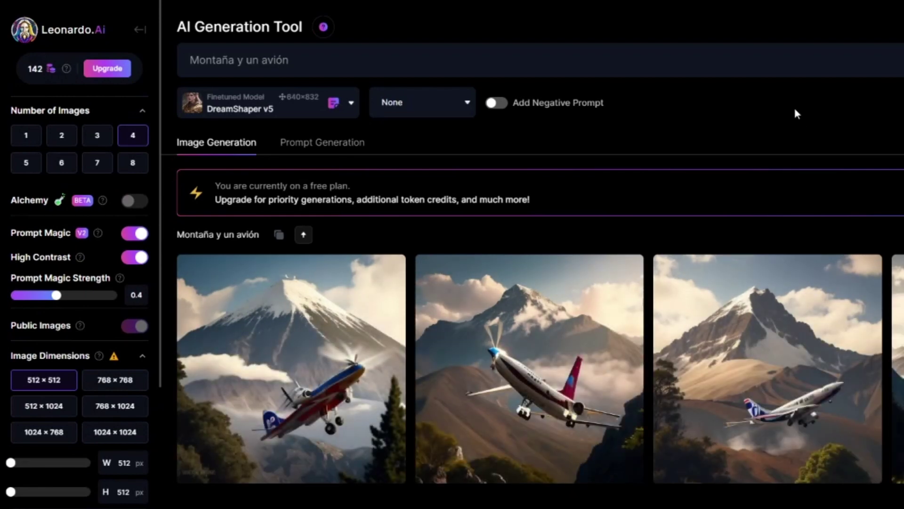
# Replace the prompt with "Setzevic" and generate a new set of images
pyautogui.moveTo(319, 61); pyautogui.dragTo(159, 64)
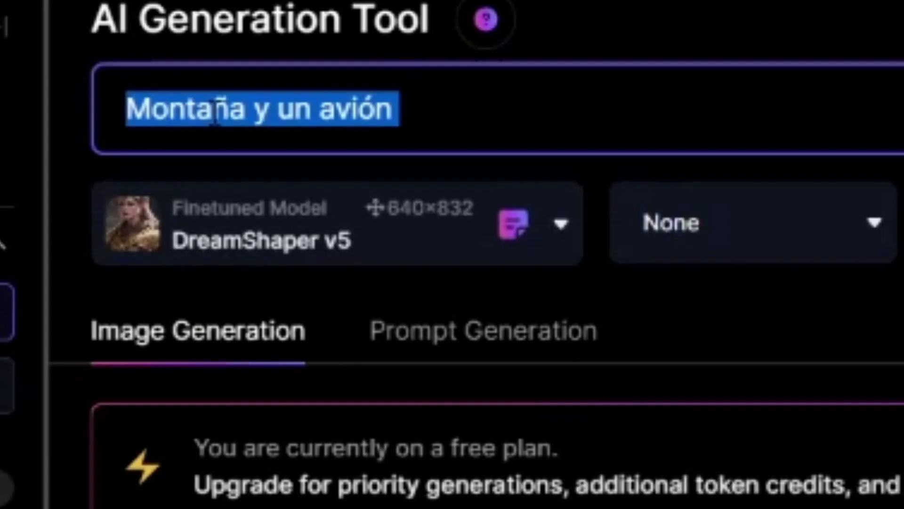
pyautogui.press('BackSpace')
pyautogui.write('Setzev')
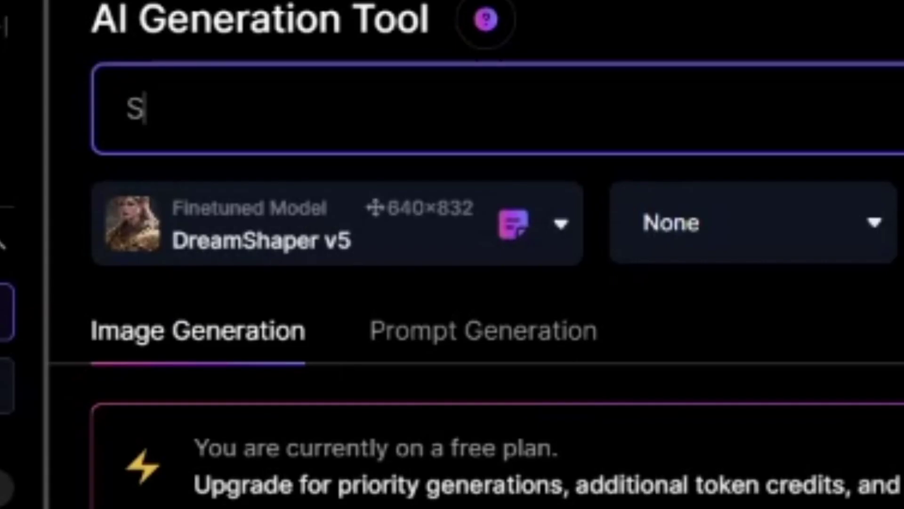
pyautogui.write('ic')
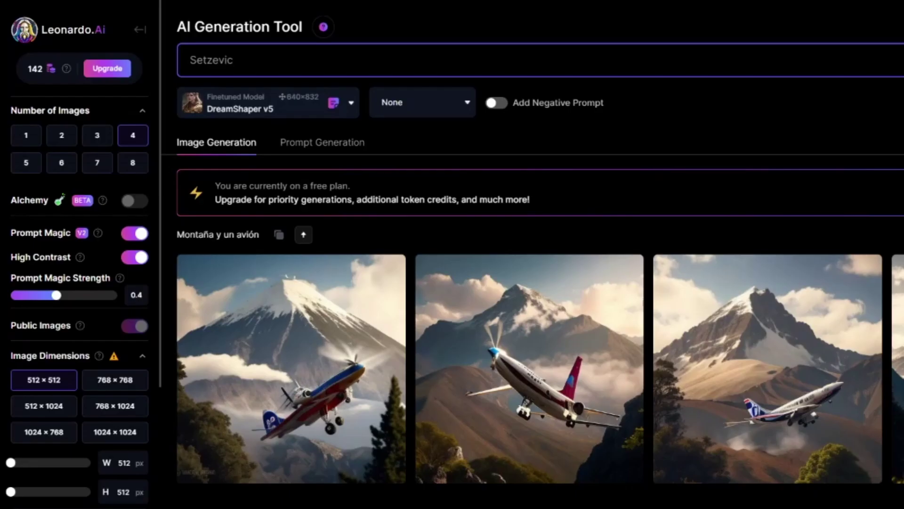
pyautogui.press('Return')
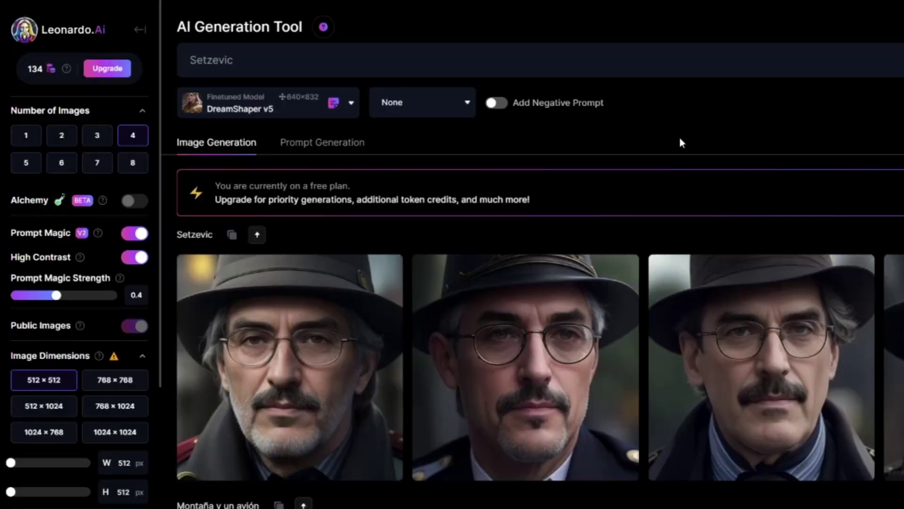
# Extend the prompt to "Setzevic, beard man" and generate another set of images
pyautogui.click(264, 60)
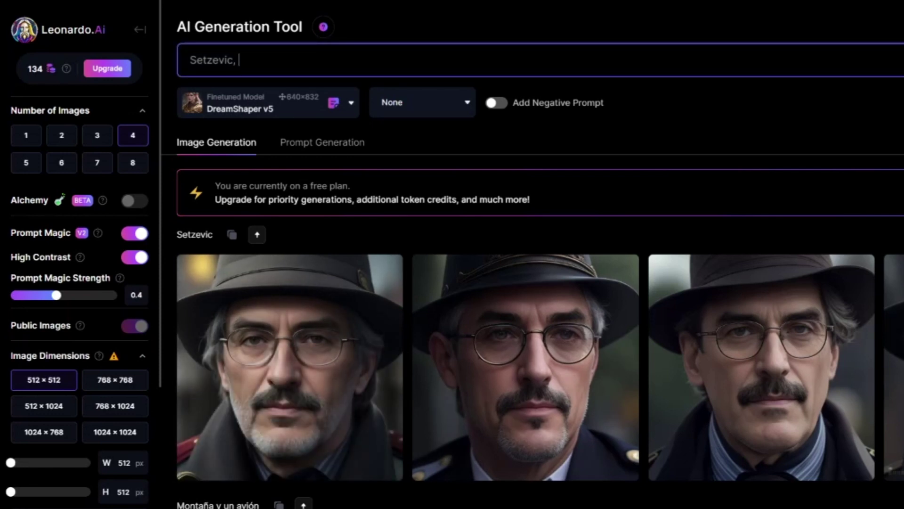
pyautogui.write(', be')
pyautogui.write('ard')
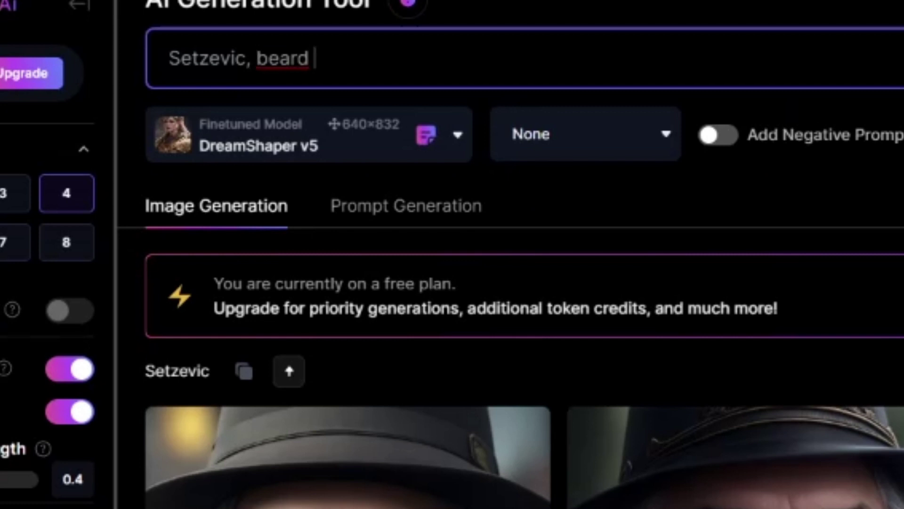
pyautogui.write(' man')
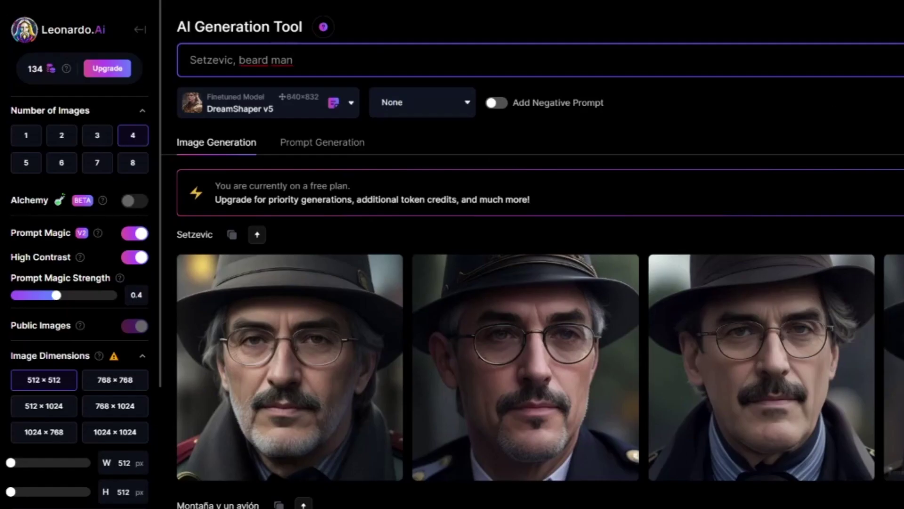
pyautogui.press('Return')
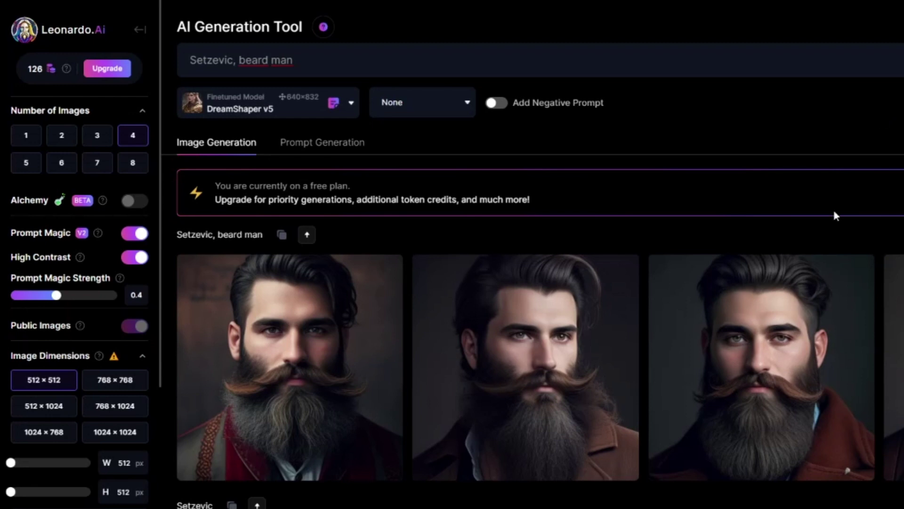
# Look over the generated sets and upscale the second image of the "Setzevic, beard man" set
pyautogui.moveTo(259, 326)
pyautogui.scroll(-10, 533, 254)
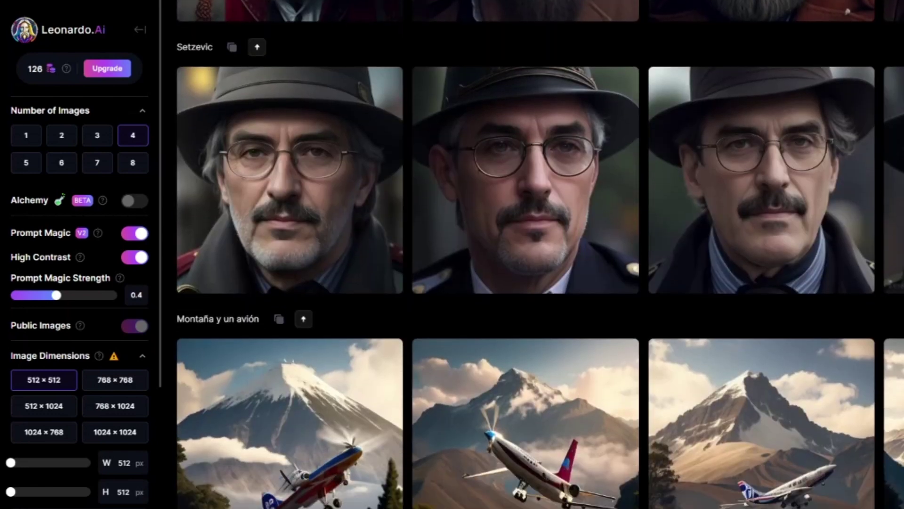
pyautogui.scroll(10, 532, 254)
pyautogui.moveTo(497, 431)
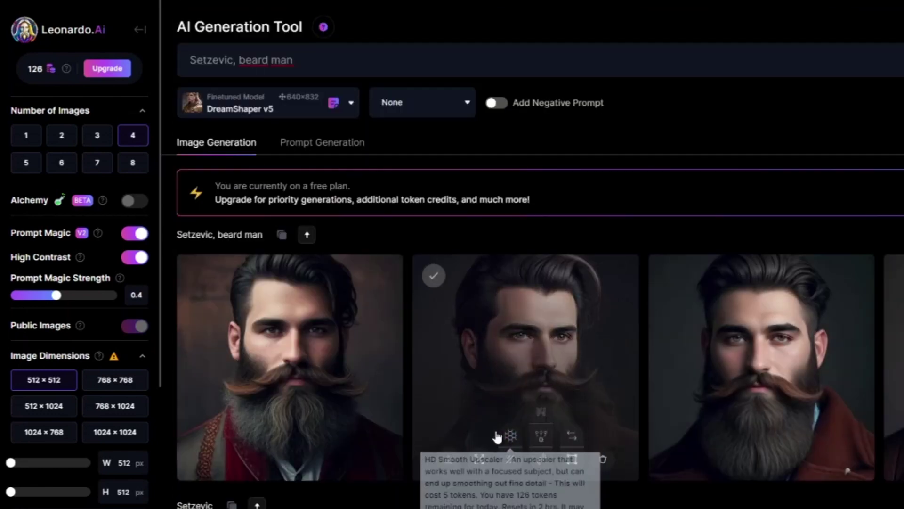
pyautogui.click(479, 458)
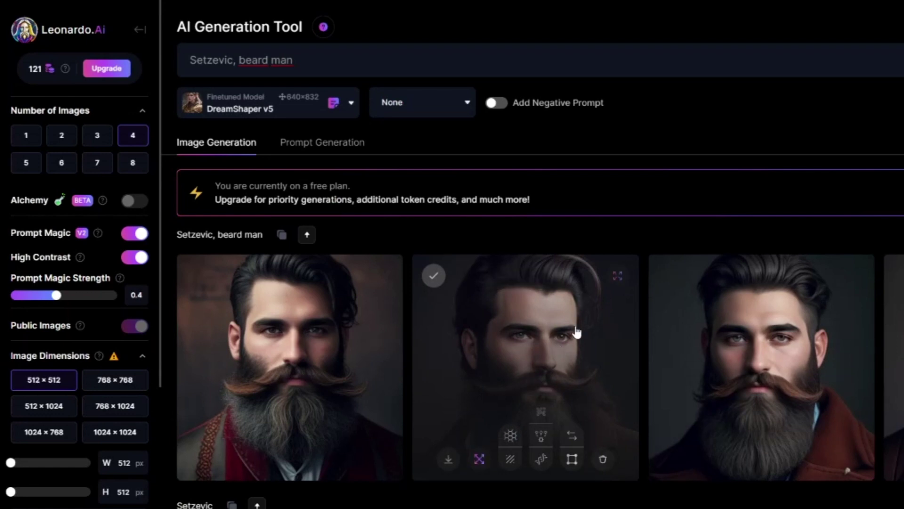
# View the second bearded-man image enlarged, browse the other images of the set, and close the viewer
pyautogui.click(613, 288)
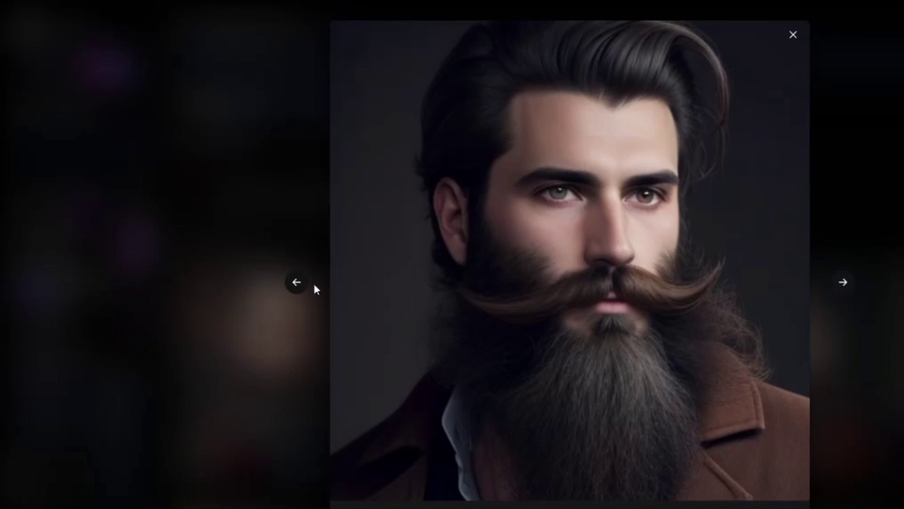
pyautogui.click(296, 283)
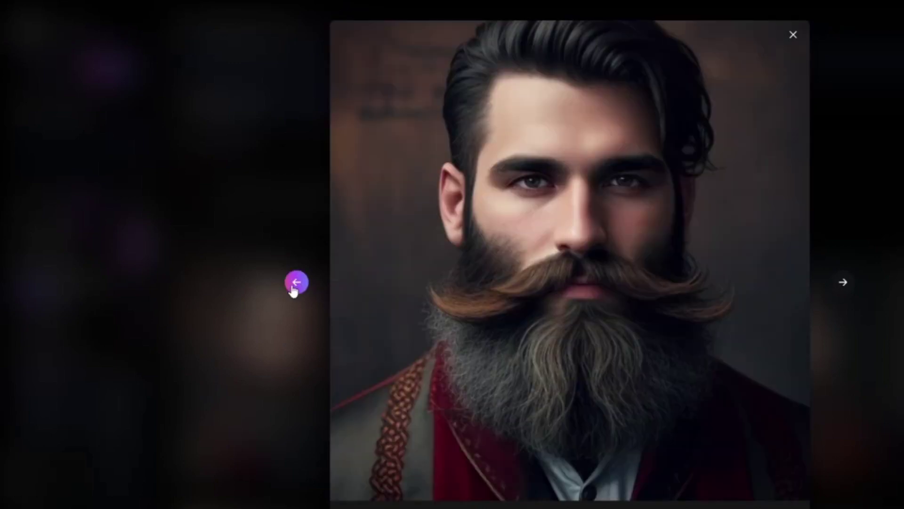
pyautogui.click(848, 293)
pyautogui.click(849, 293)
pyautogui.click(848, 293)
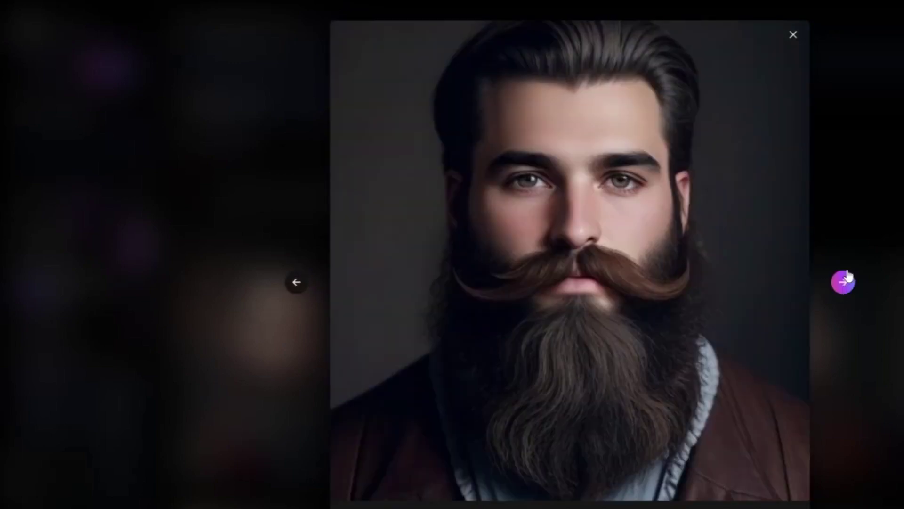
pyautogui.click(794, 35)
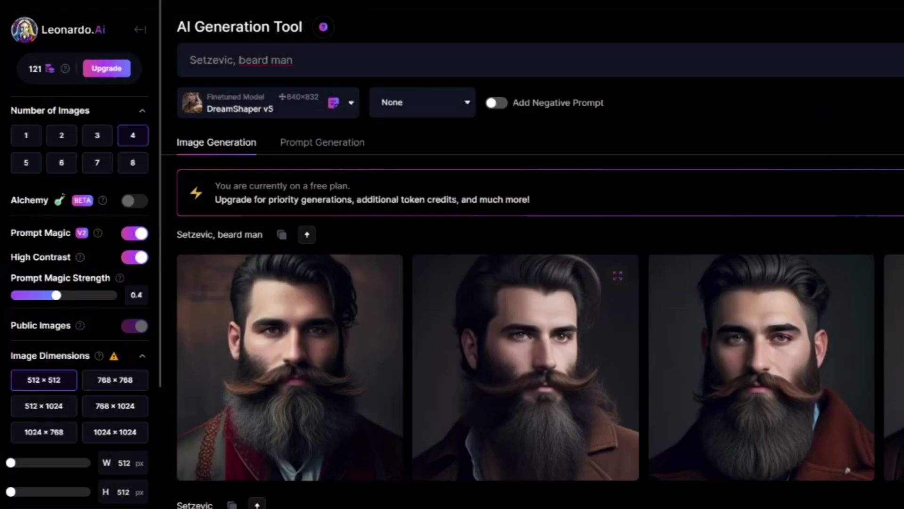
# Generate a further set of images from the unchanged prompt "Setzevic, beard man" and look it over
pyautogui.click(813, 89)
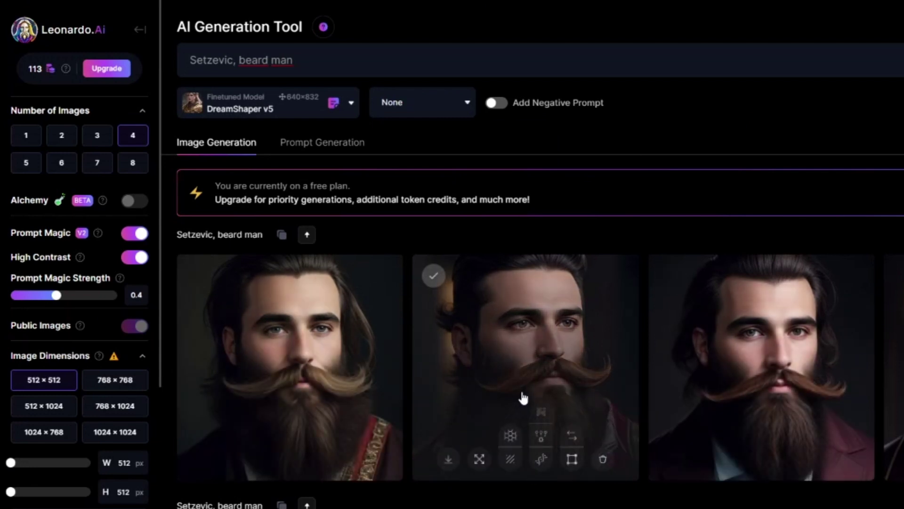
pyautogui.scroll(-1, 533, 254)
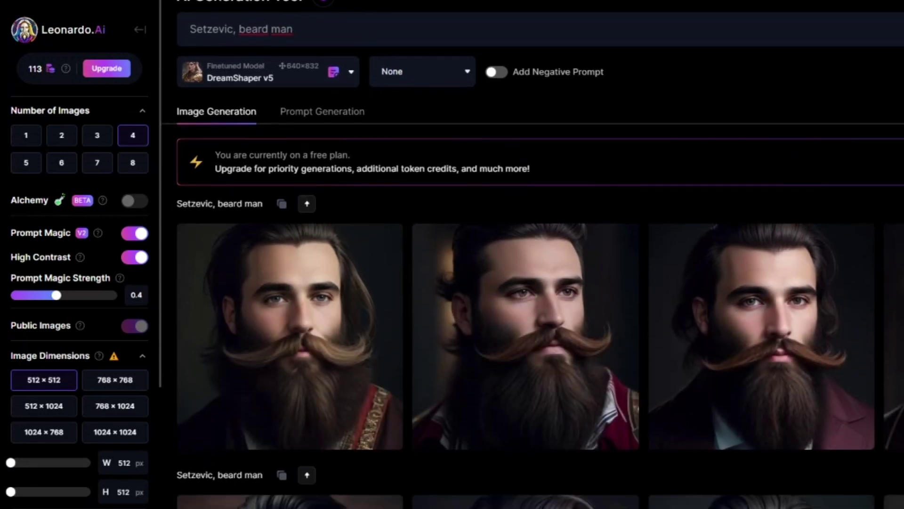
pyautogui.scroll(1, 532, 254)
# Examine the Prompt Generation options and the list of available finetuned models without changing the model
pyautogui.click(349, 149)
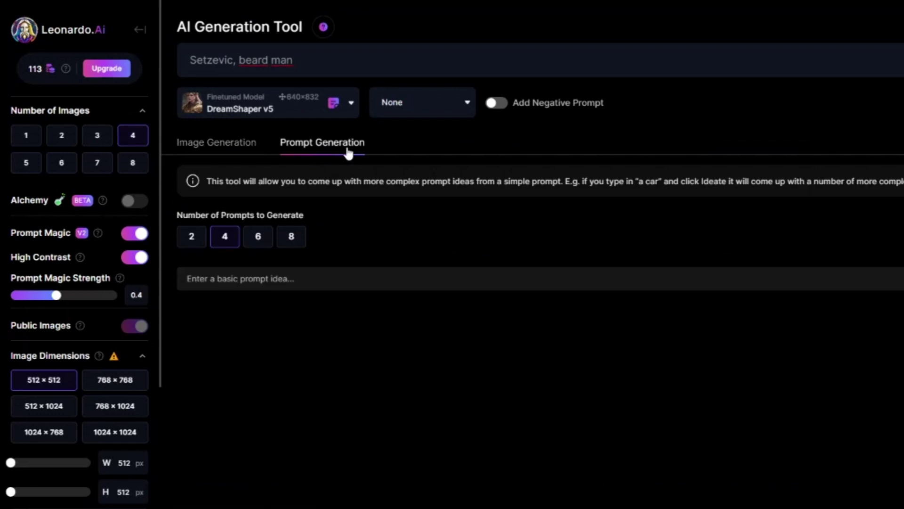
pyautogui.click(230, 150)
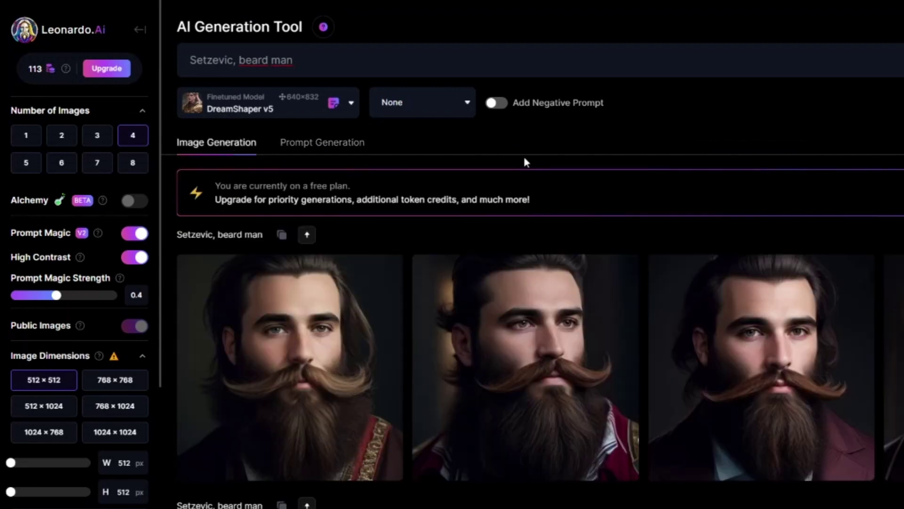
pyautogui.click(350, 107)
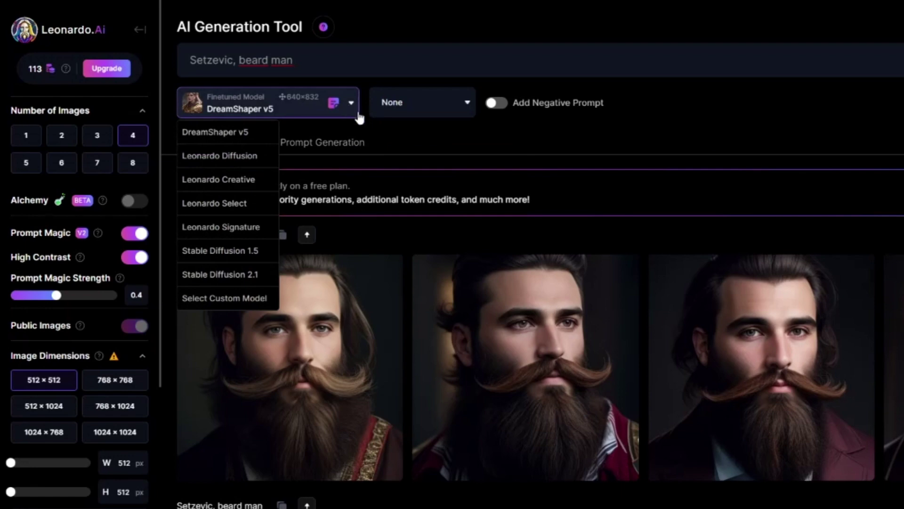
pyautogui.click(396, 132)
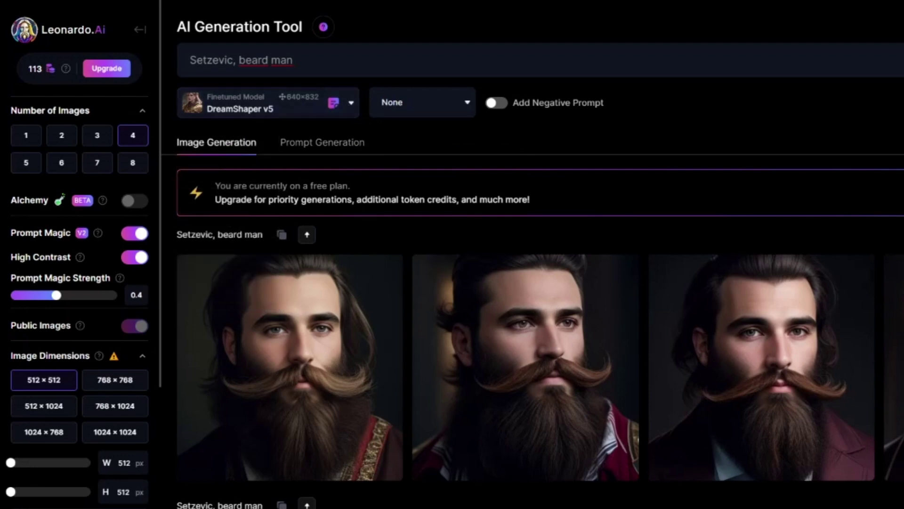
# Look through the image sets generated from the earlier prompts
pyautogui.scroll(-10, 776, 133)
pyautogui.scroll(-5, 540, 254)
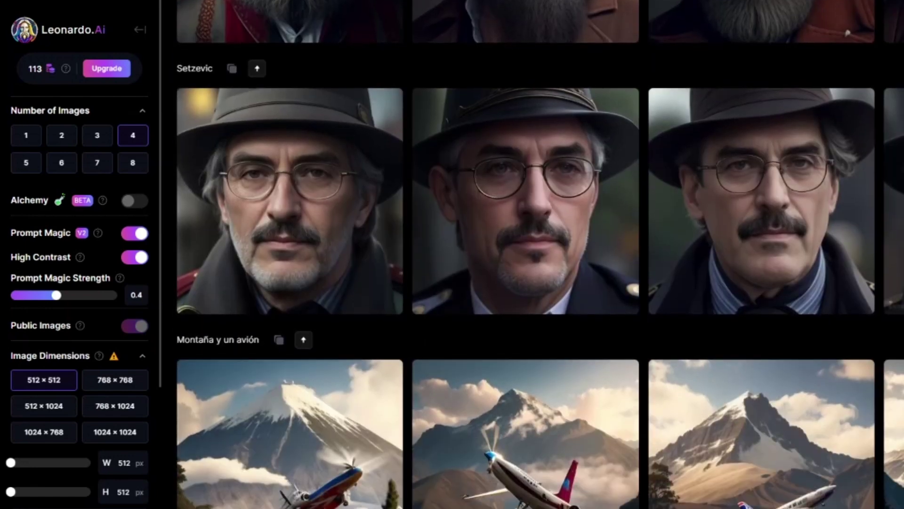
# Compare the "Setzevic, beard man" image sets with the earlier "Setzevic" and "Montaña y un avión" sets
pyautogui.scroll(15, 539, 255)
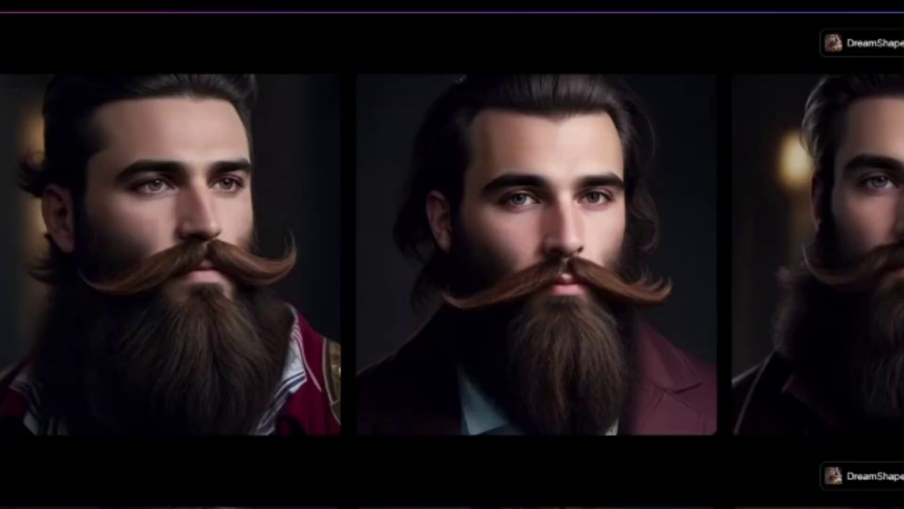
pyautogui.moveTo(171, 221)
pyautogui.scroll(-4, 741, 218)
pyautogui.scroll(-7, 540, 254)
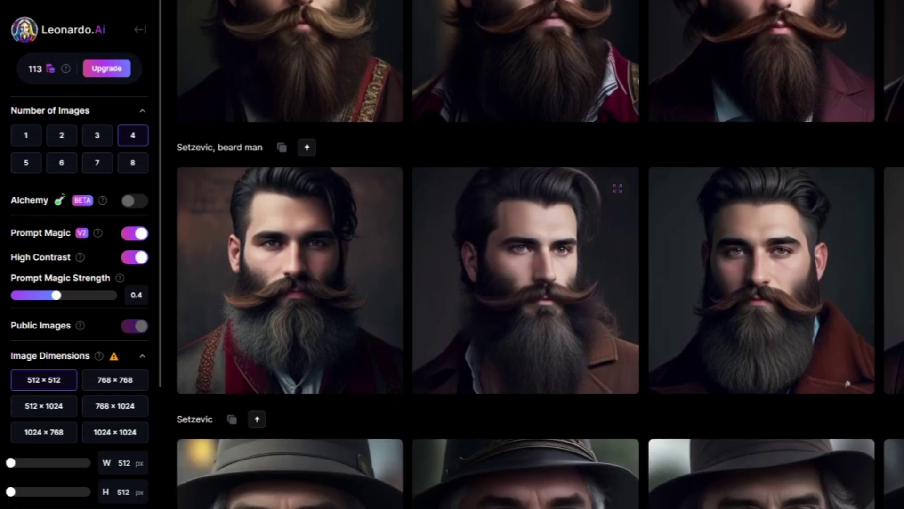
pyautogui.scroll(-2, 346, 198)
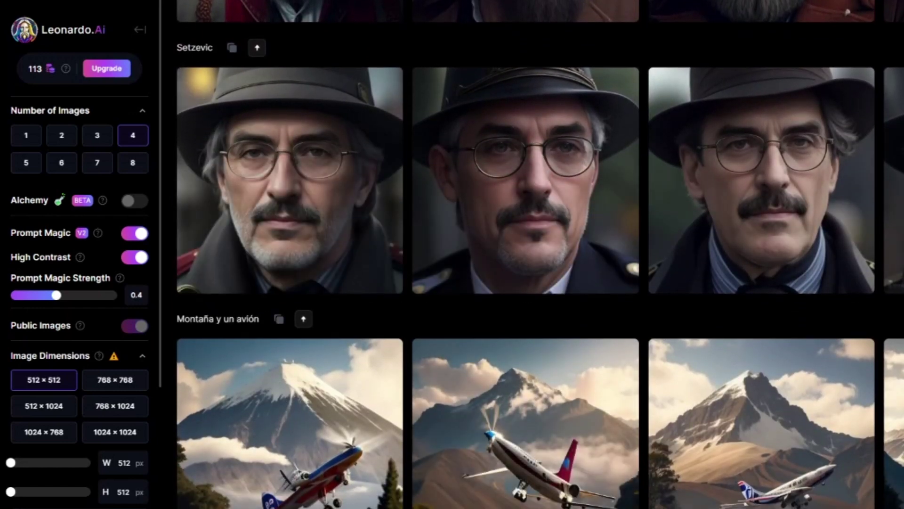
pyautogui.scroll(1, 540, 254)
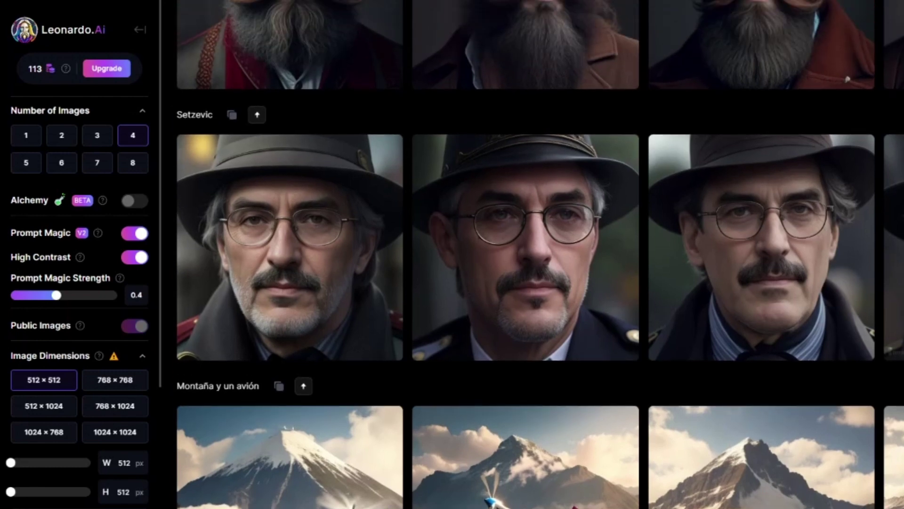
# Replace the existing image generation prompt with "gta 6"
pyautogui.scroll(6, 532, 259)
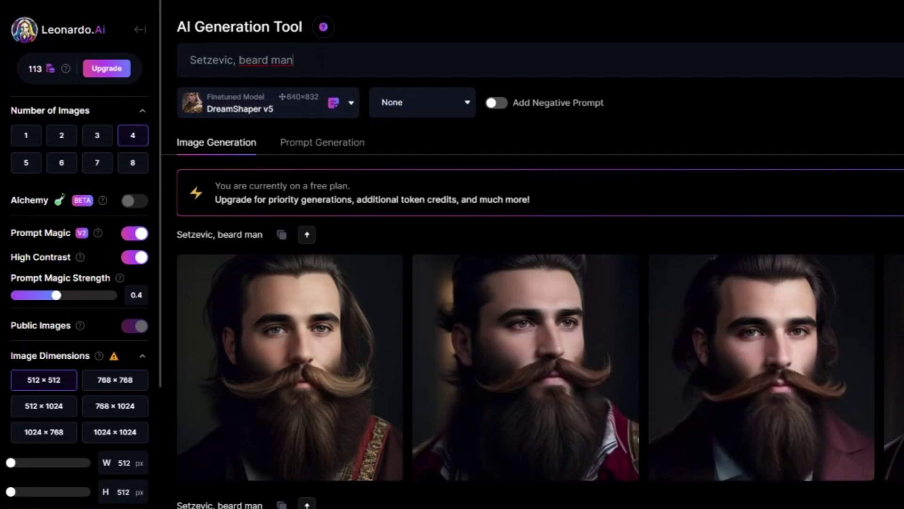
pyautogui.tripleClick(241, 60)
pyautogui.press('BackSpace')
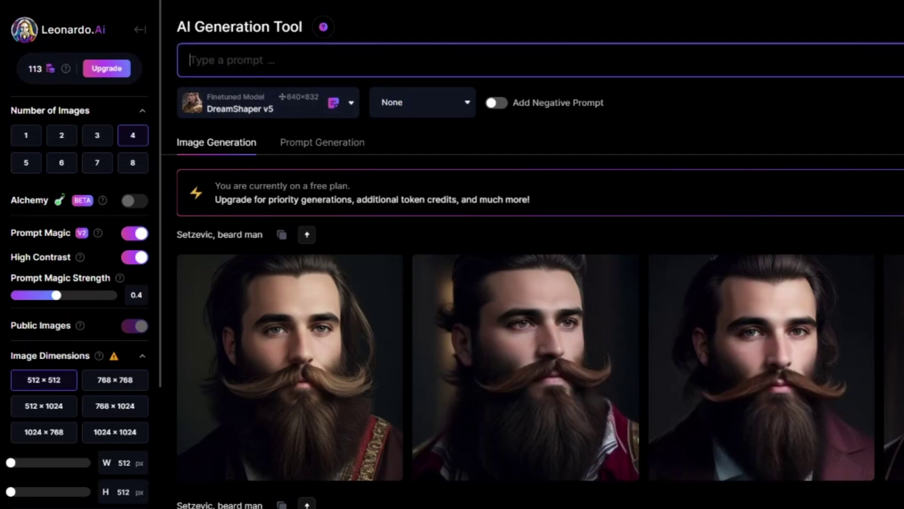
pyautogui.write('gta 6')
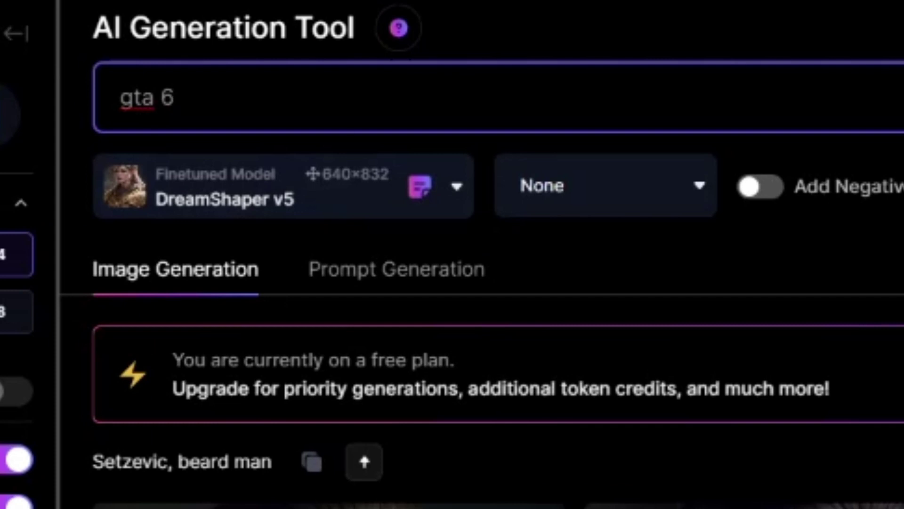